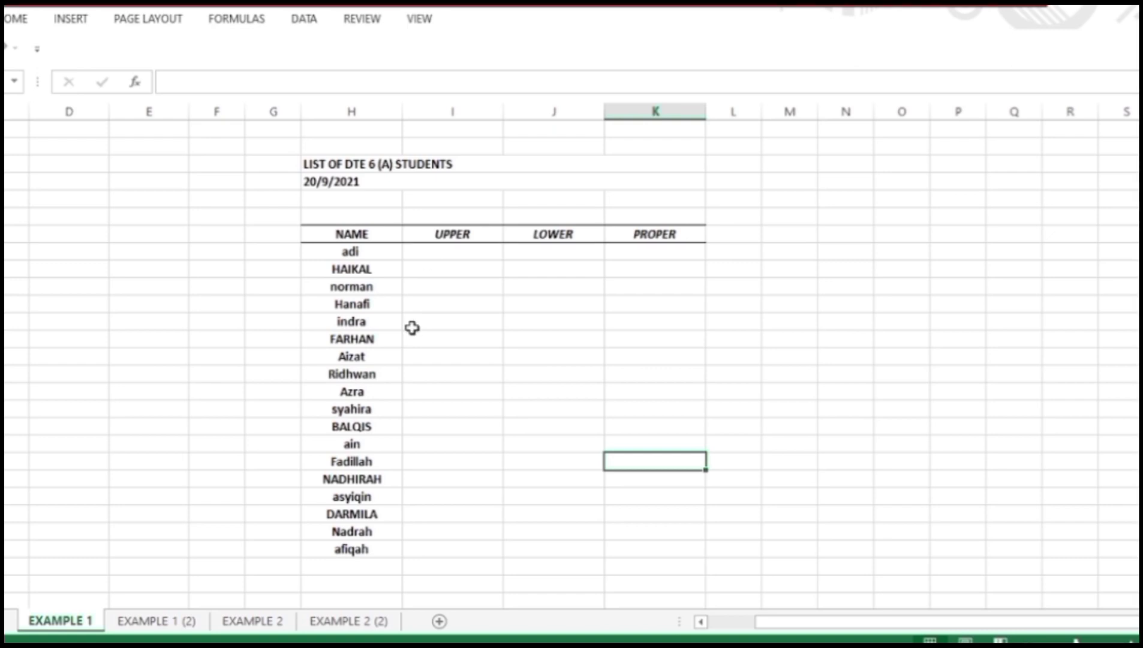
- Enter =UPPER(H8) in I8 and fill it down to capitalise every student name
click(429, 255)
double_click(429, 254)
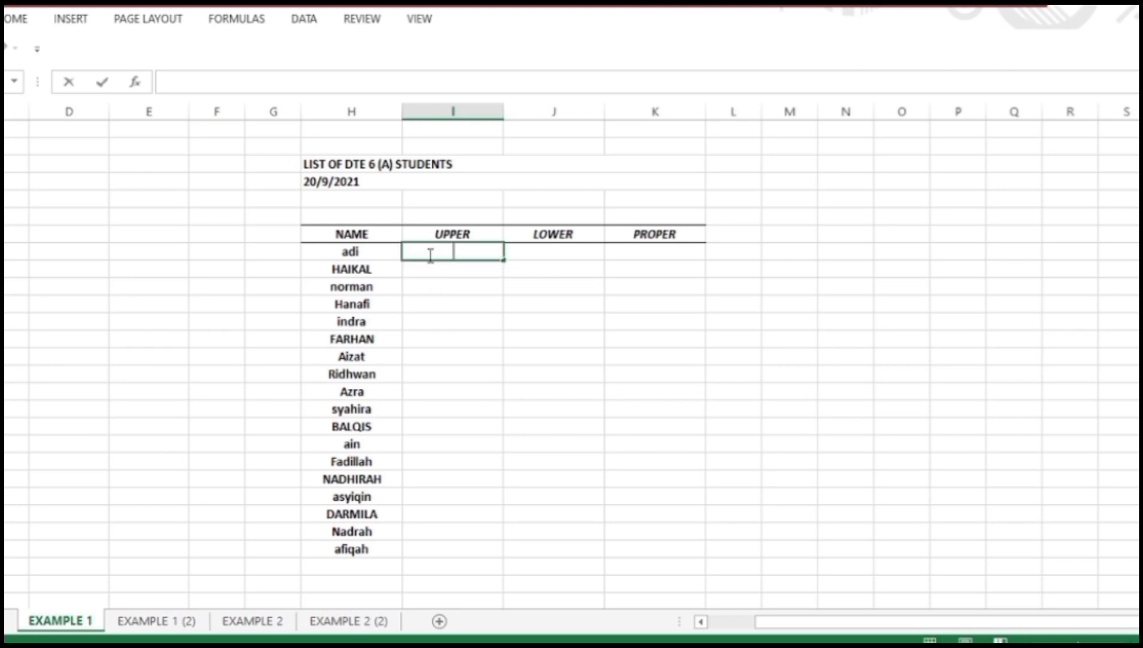
text(=)
text(upp)
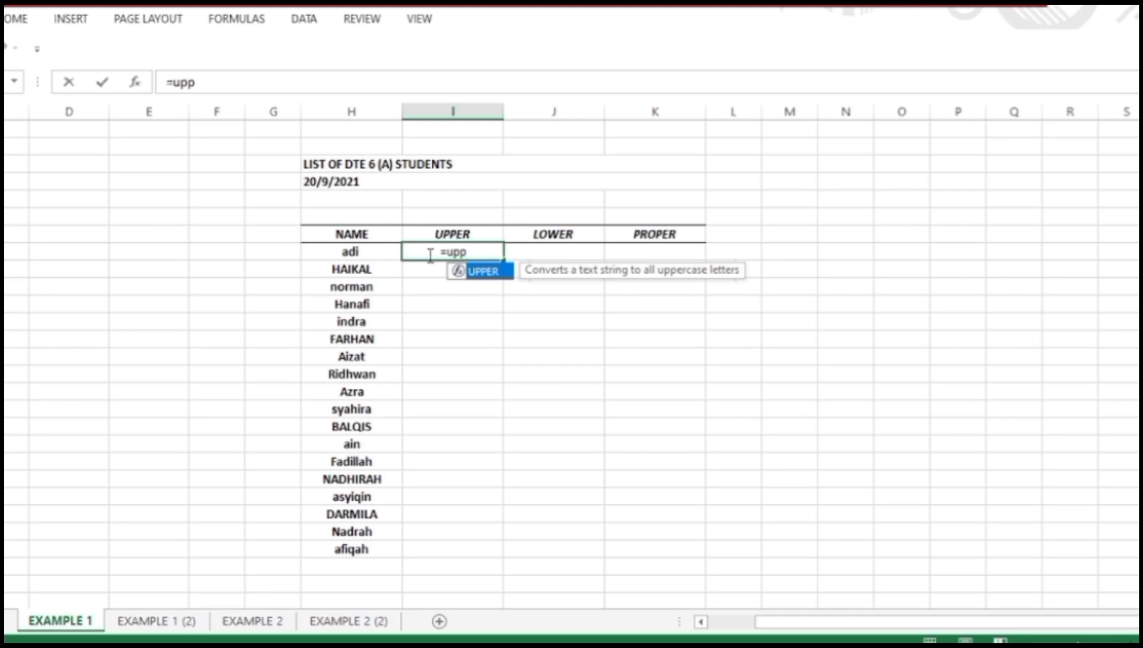
double_click(486, 273)
click(368, 252)
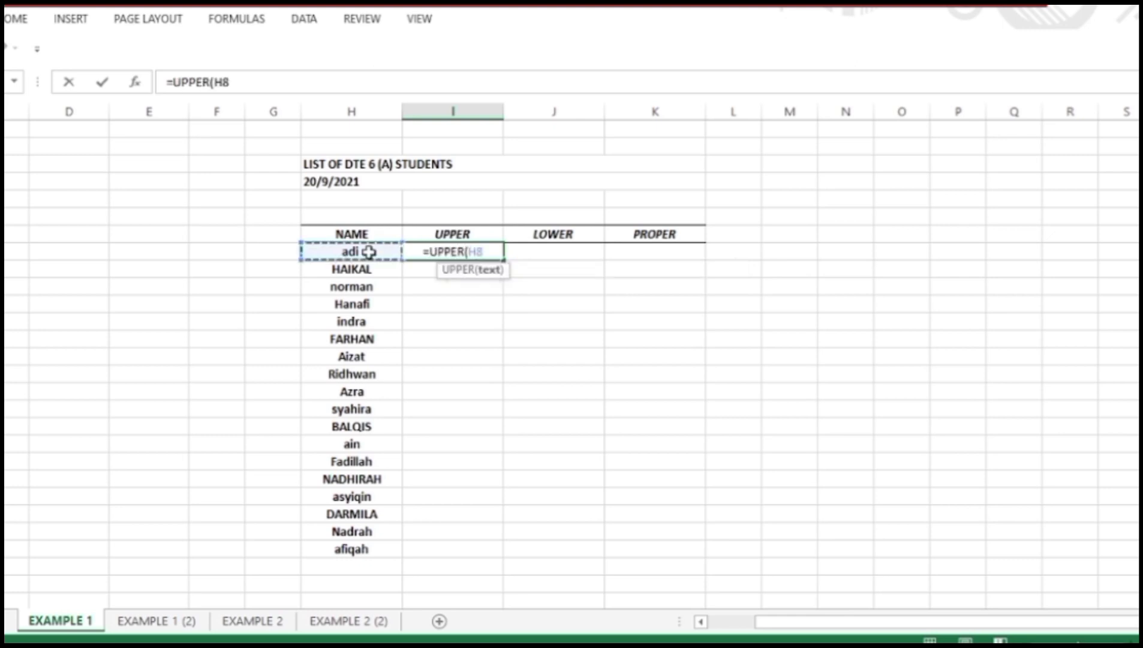
key(Return)
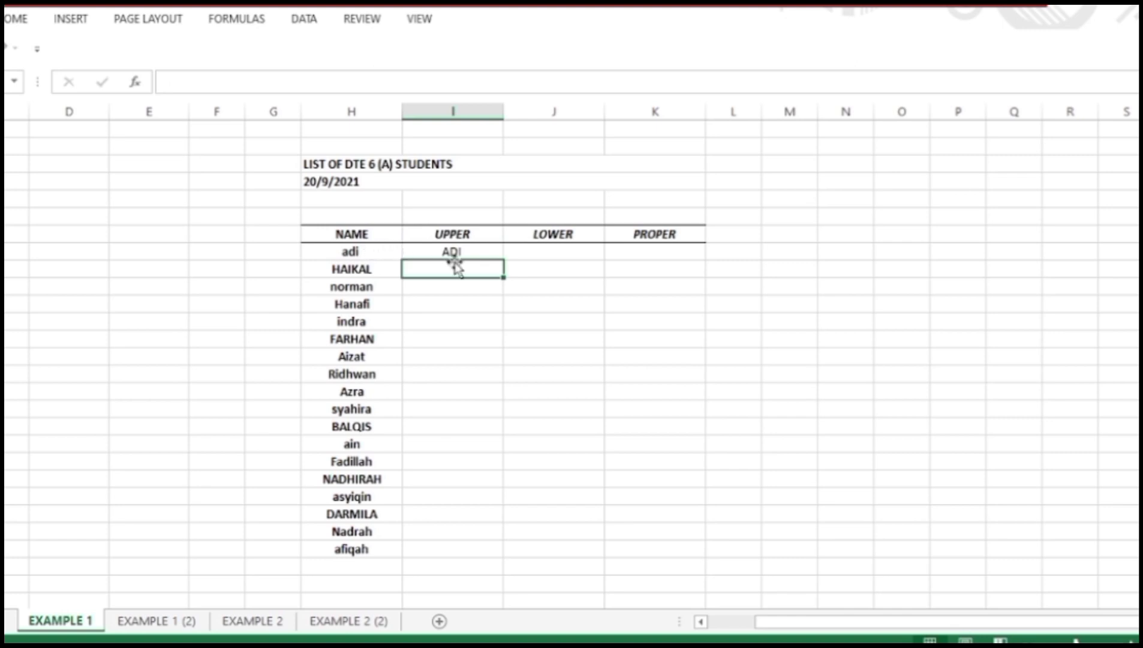
click(483, 250)
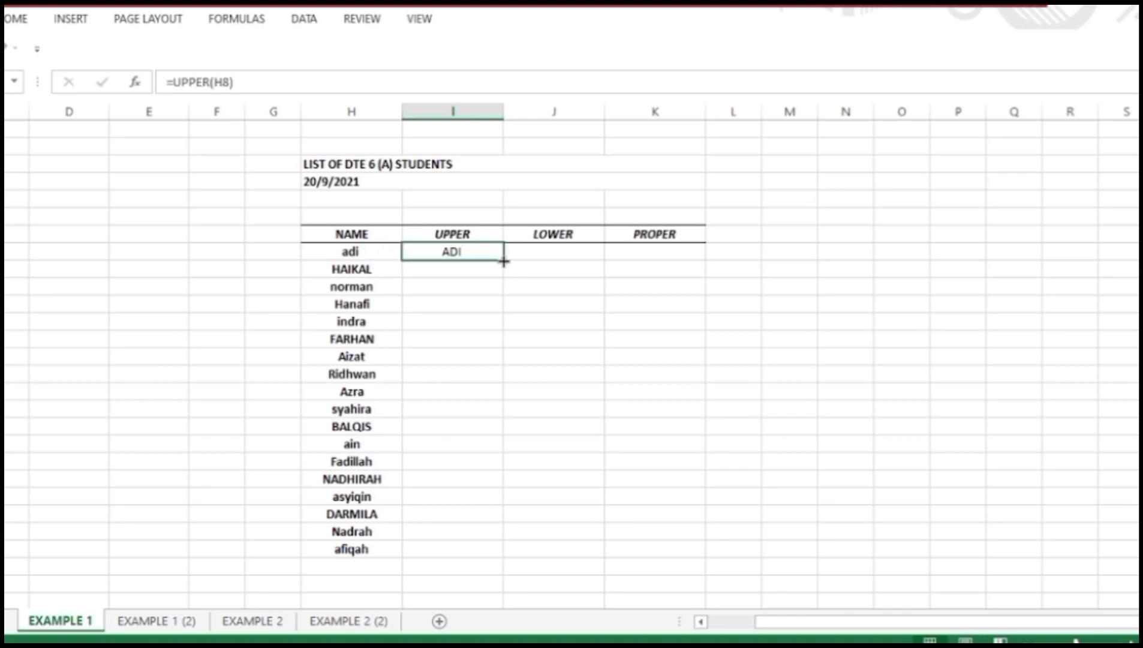
double_click(504, 261)
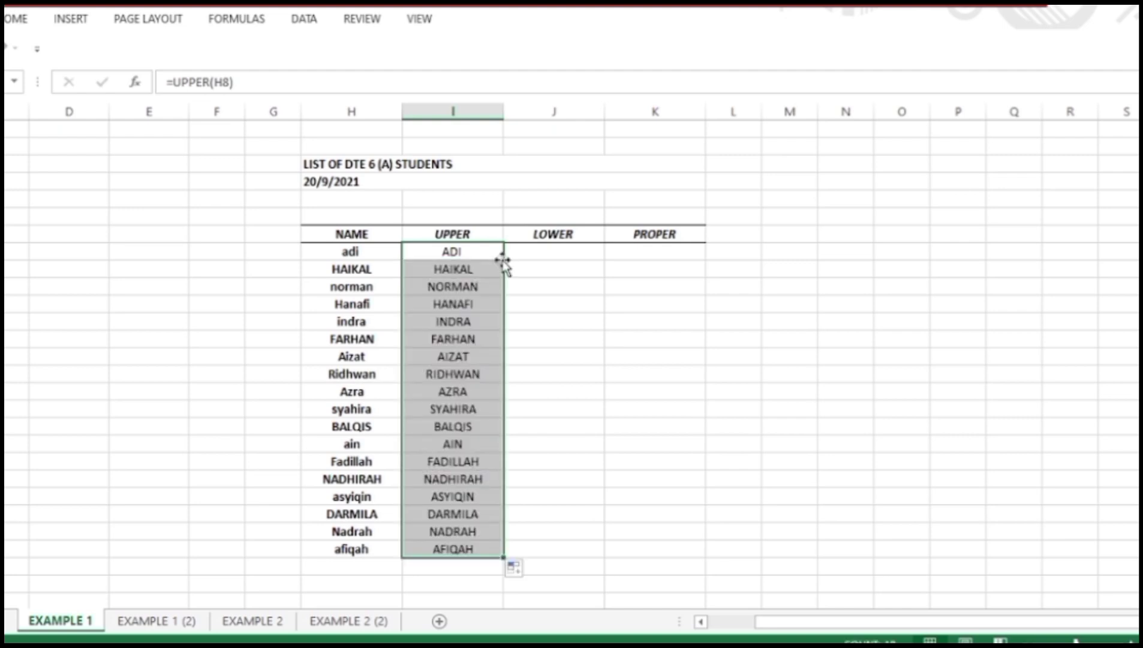
click(543, 252)
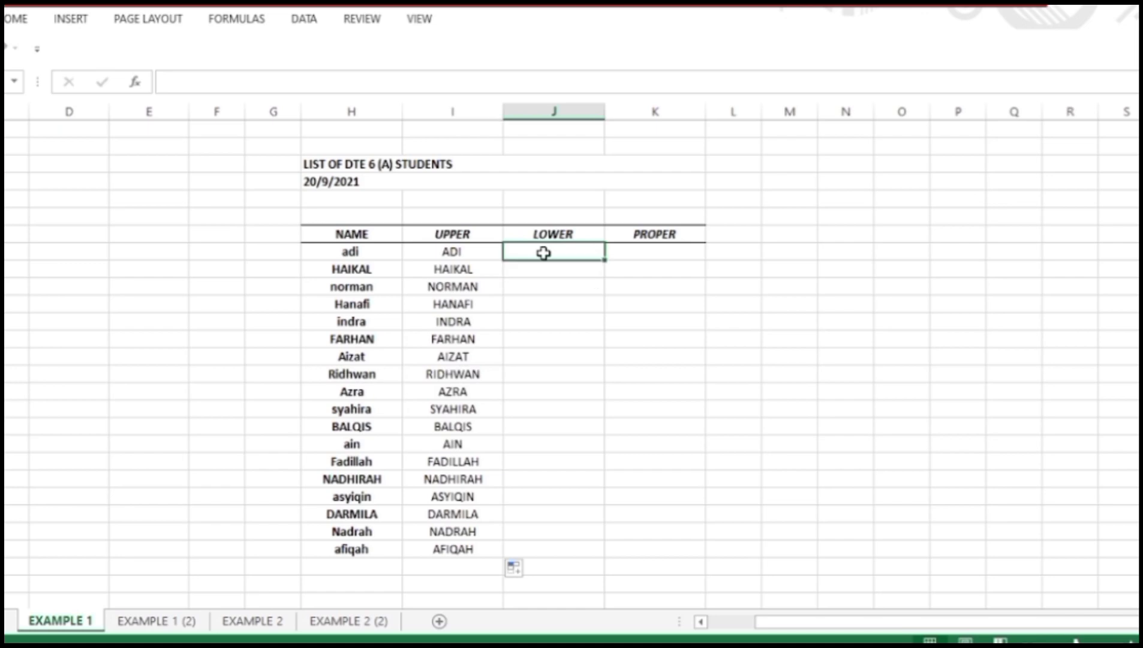
- Enter =LOWER(H8) in J8 and fill it down the LOWER column
text(=lo)
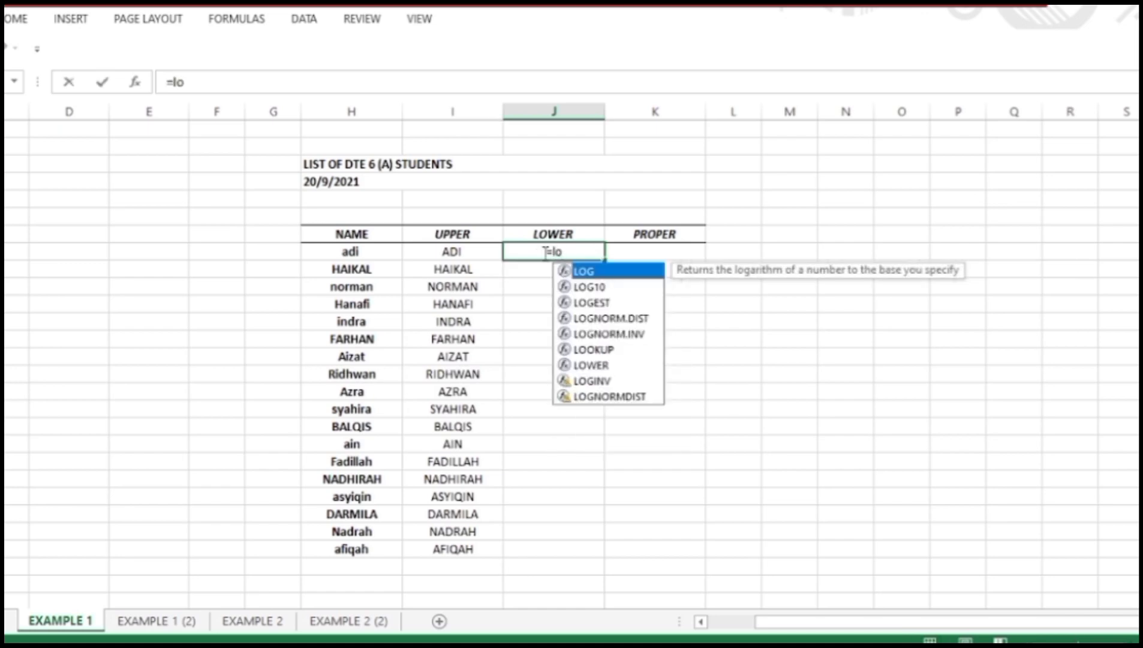
text(we)
double_click(578, 271)
click(364, 251)
key(Return)
click(592, 248)
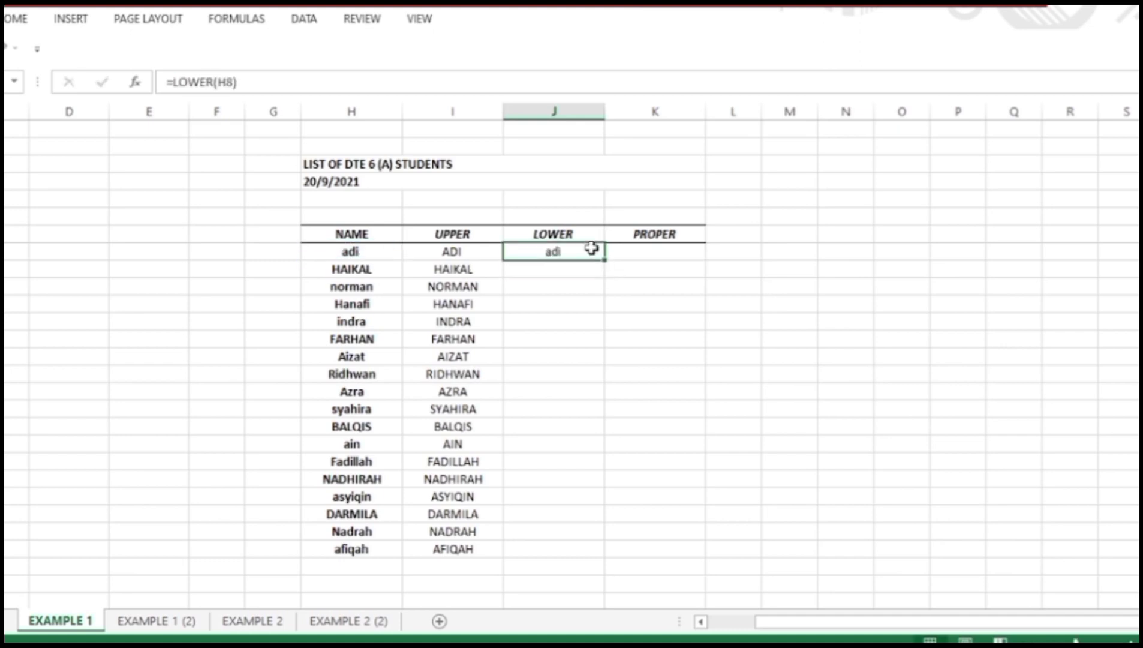
double_click(604, 259)
- Enter =PROPER(H8) in K8 and fill it down the PROPER column
click(643, 250)
text(=p)
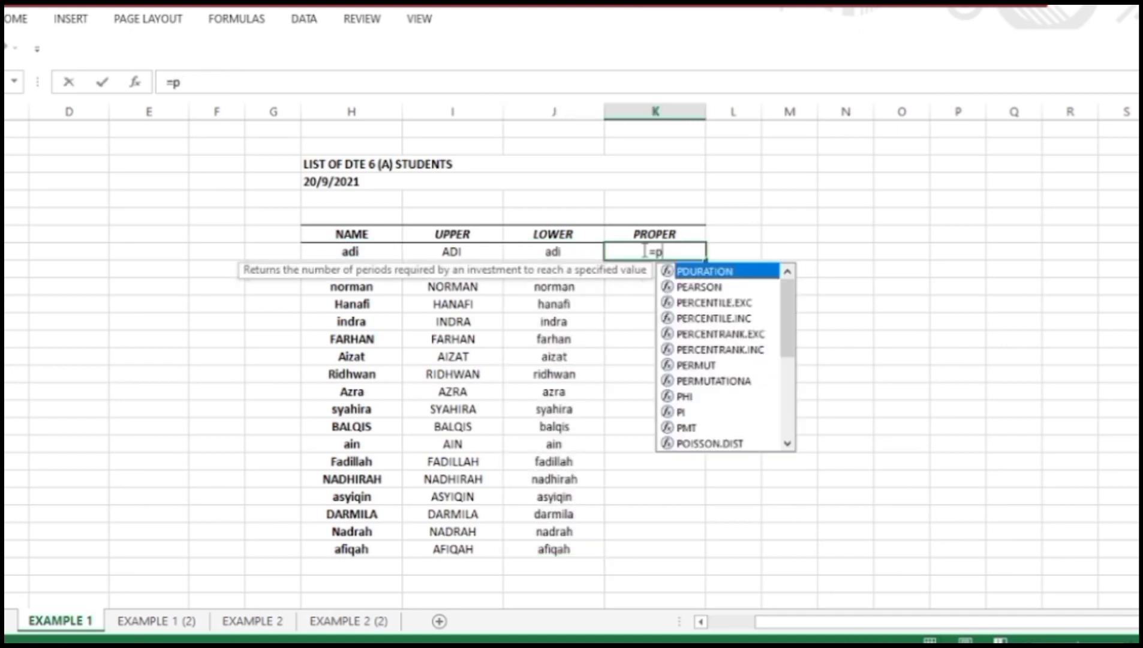
text(rop)
double_click(695, 270)
click(360, 252)
key(Return)
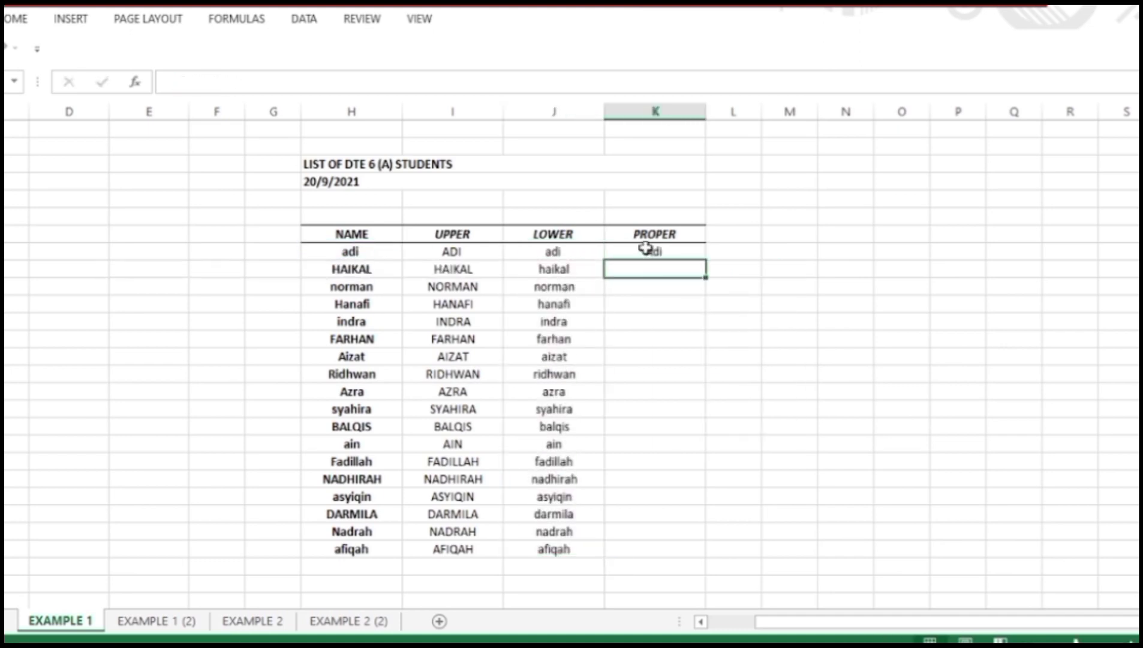
click(645, 250)
double_click(705, 260)
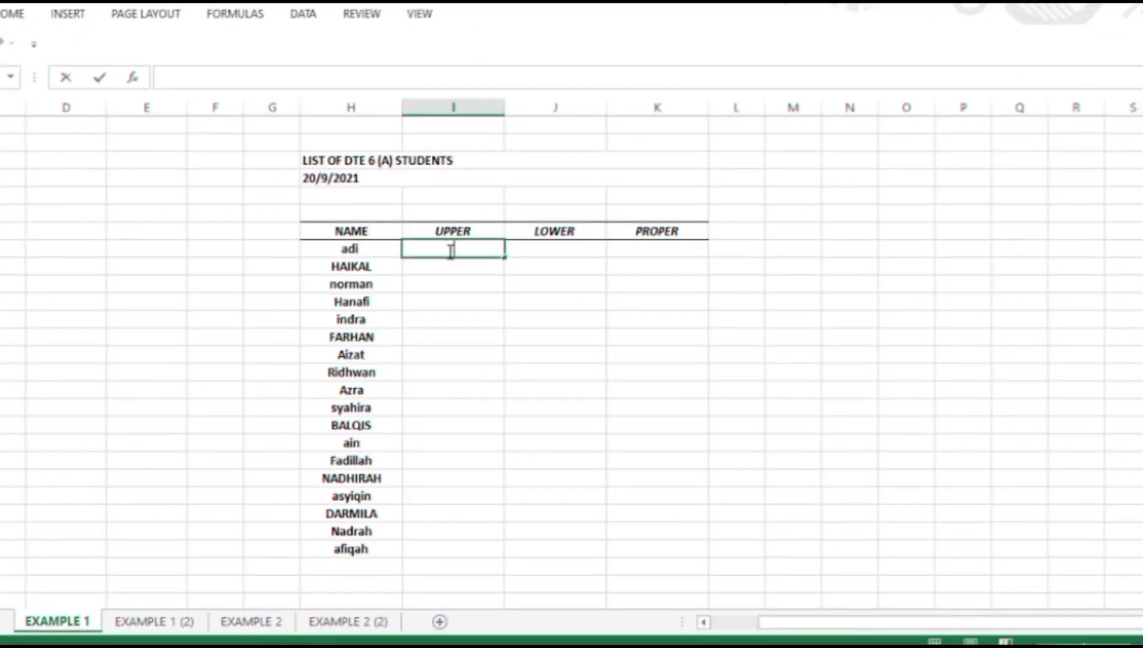
- Type the example ADI in I8 and Flash Fill the rest of the UPPER column
text(a)
key(BackSpace)
text(ADI)
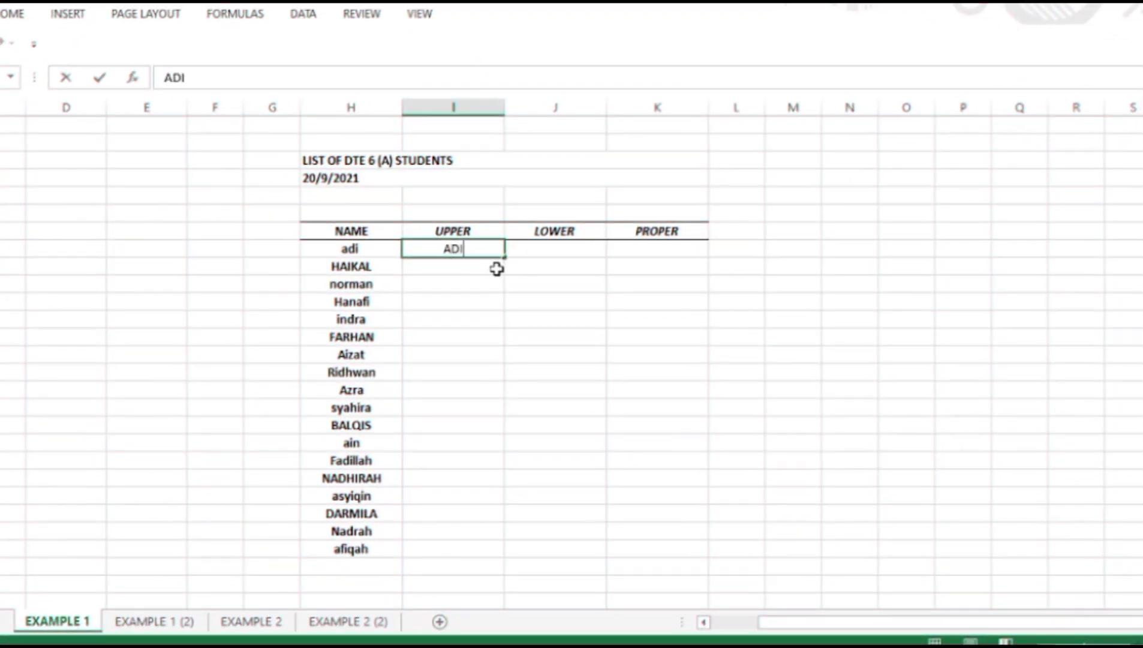
click(482, 267)
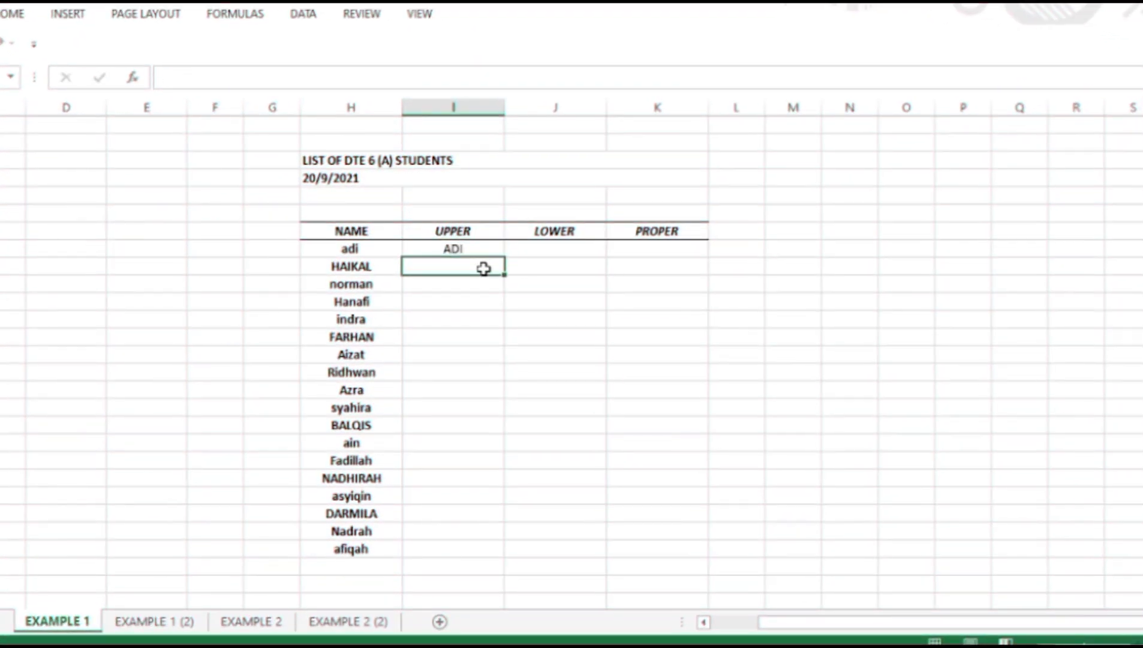
click(14, 18)
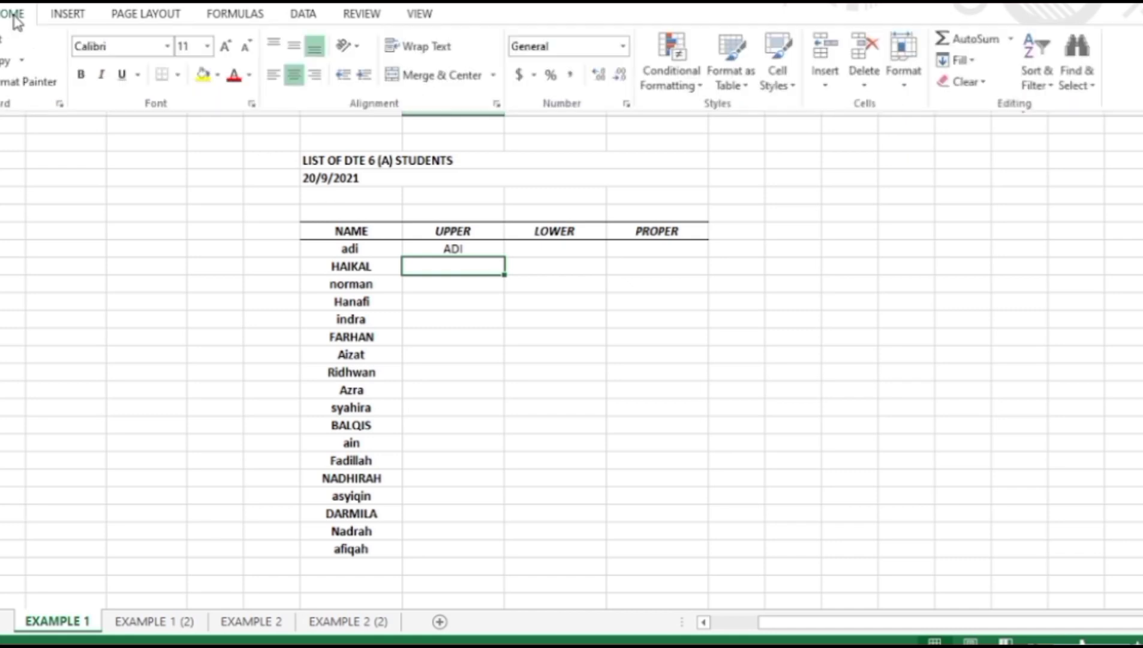
click(978, 64)
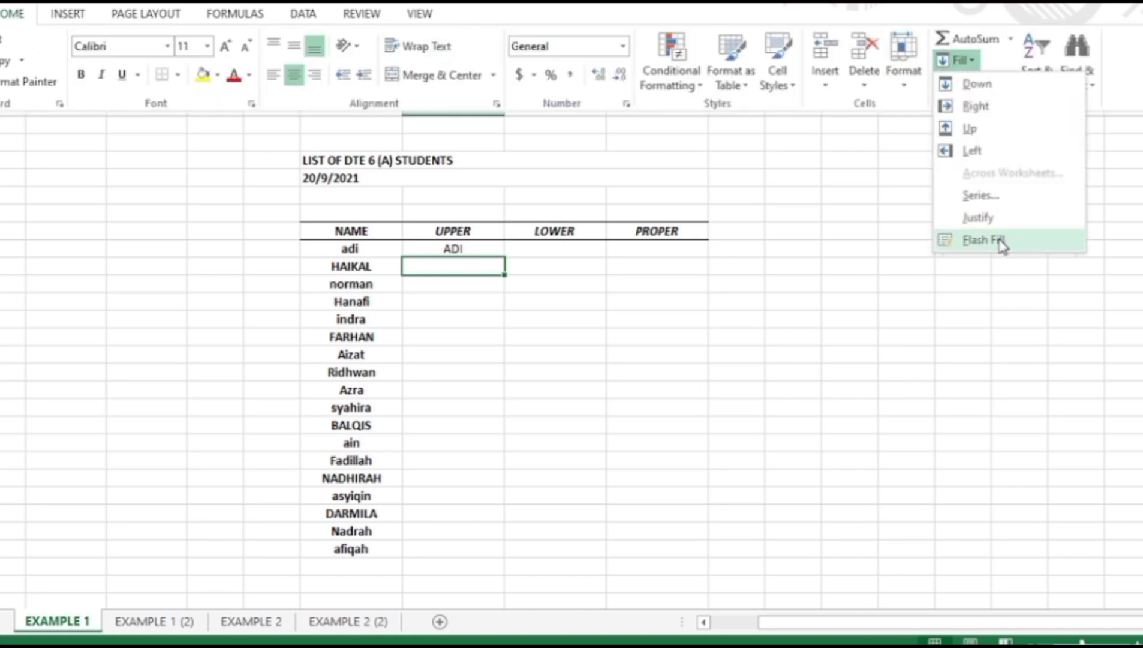
click(998, 238)
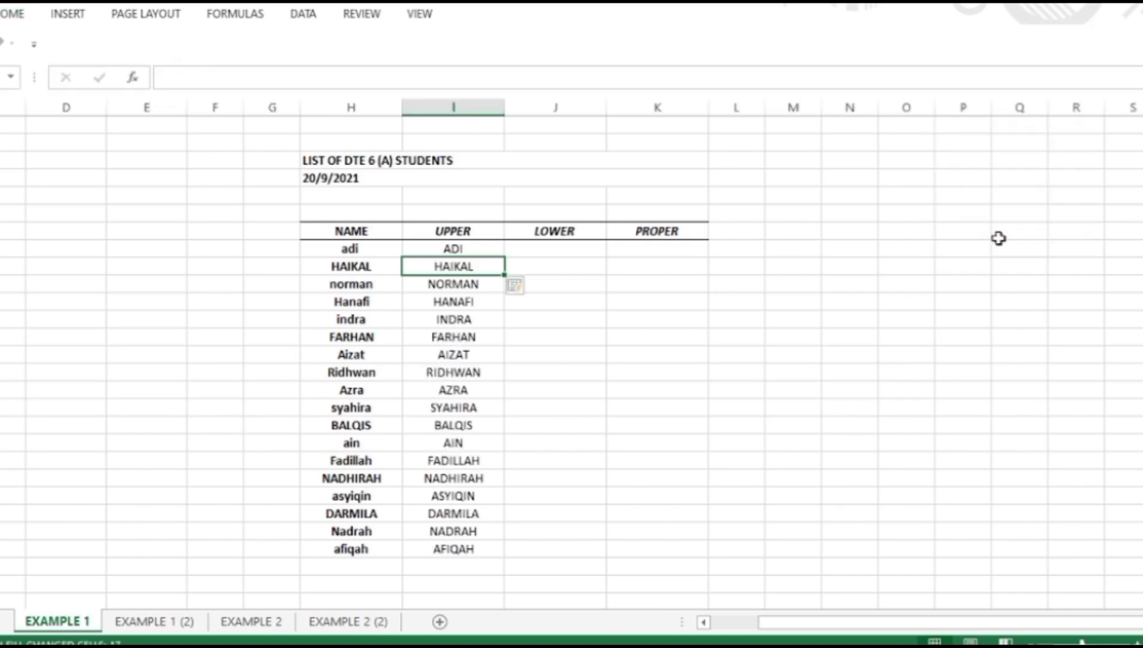
click(556, 251)
- Flash Fill the LOWER column using the lowercase examples adi and haikal
double_click(556, 251)
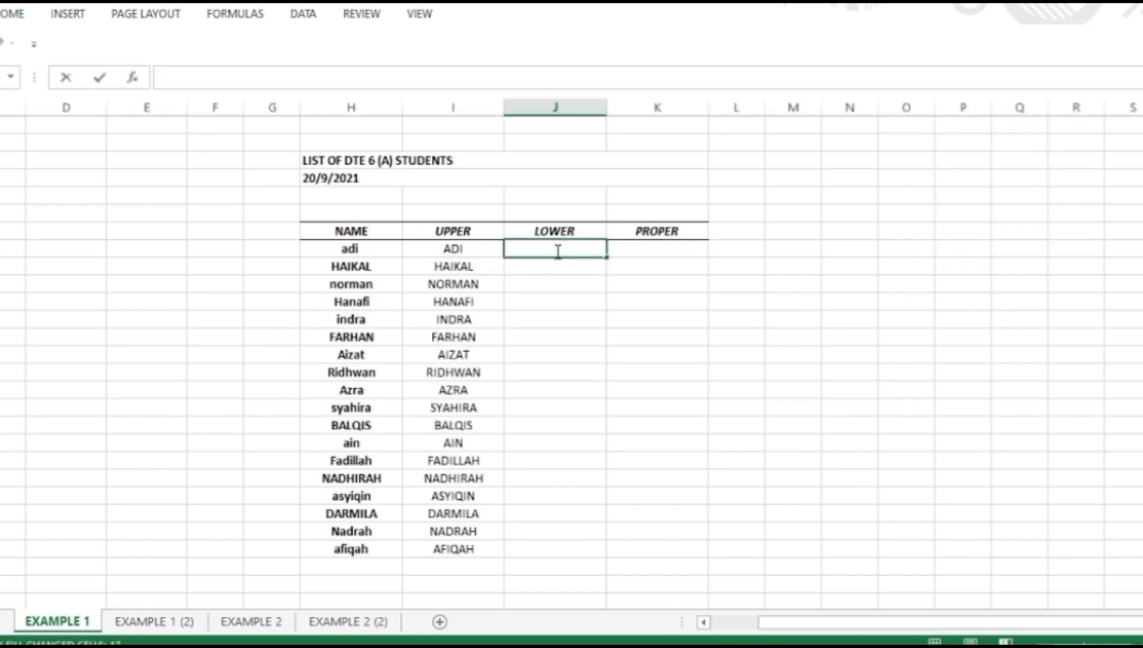
text(adi)
key(Return)
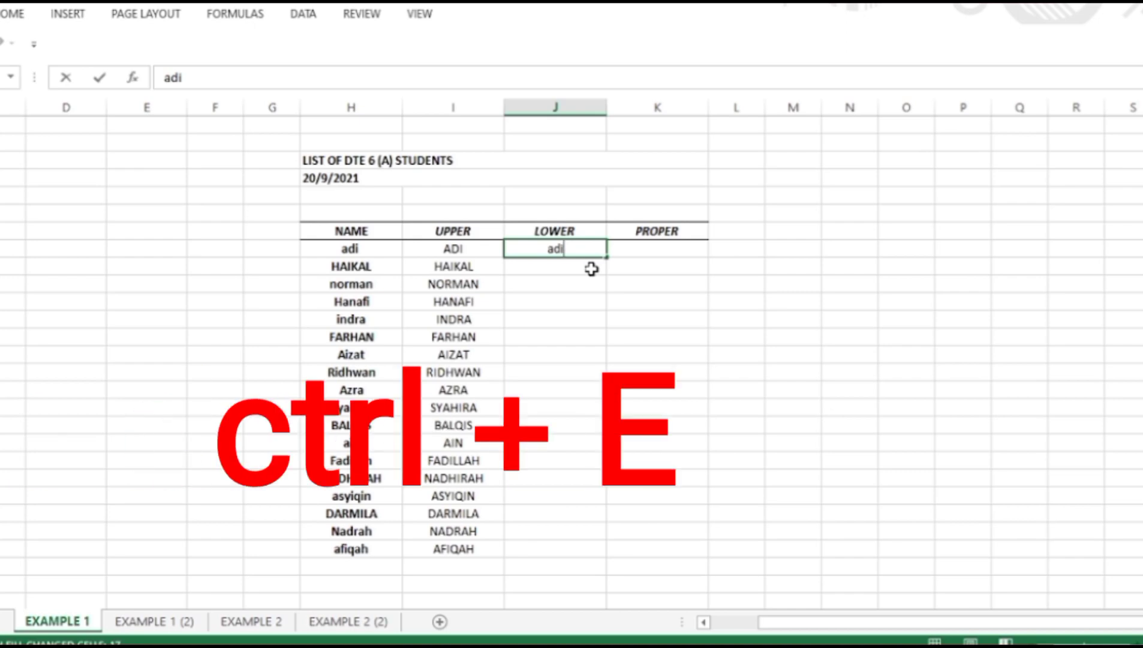
key(ctrl+e)
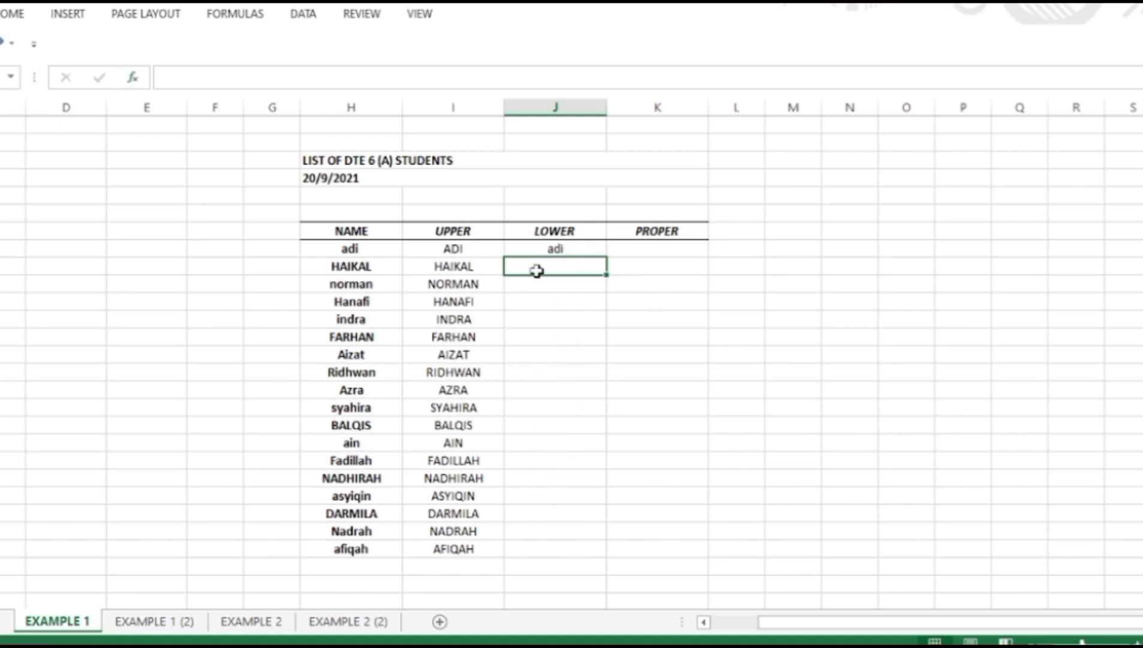
text(haikal)
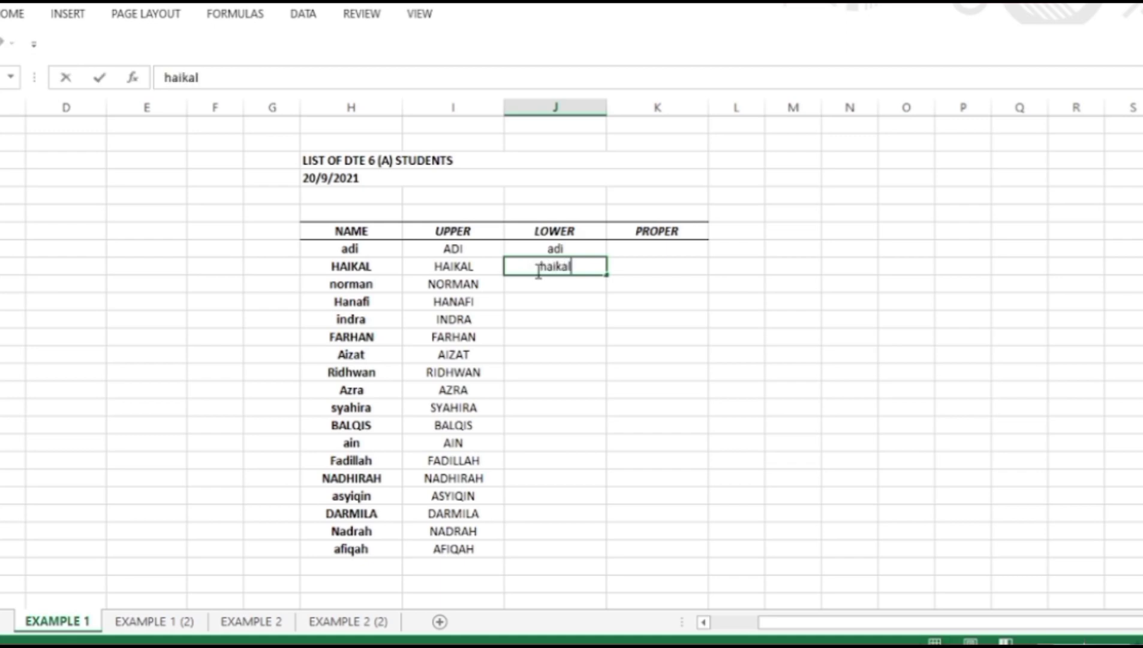
click(578, 289)
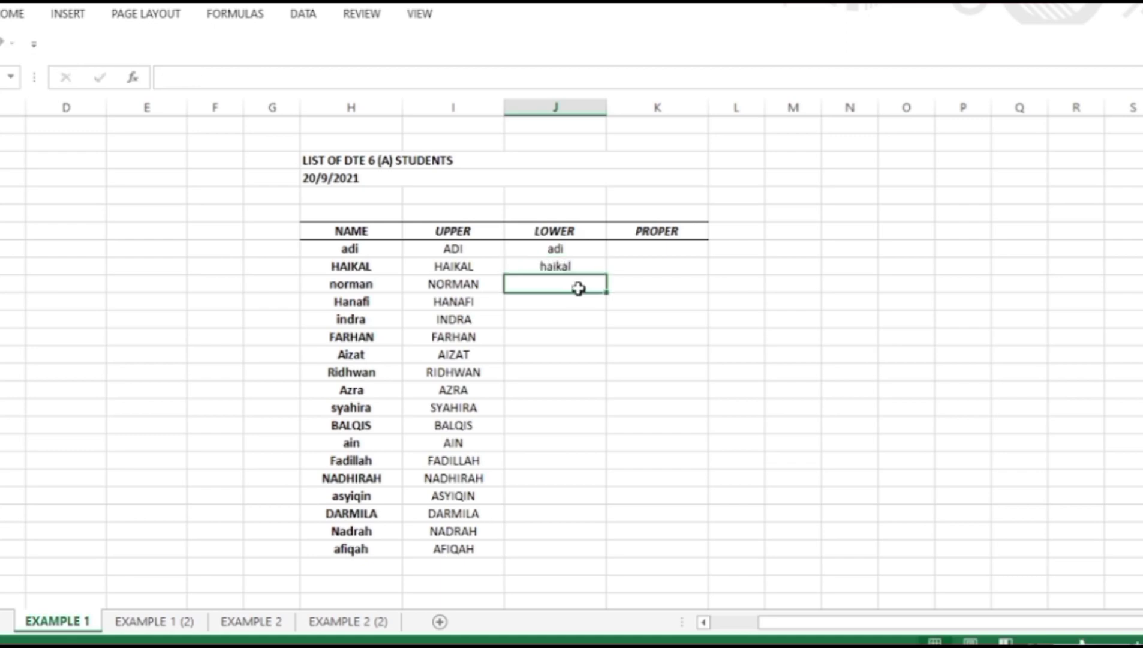
key(ctrl+e)
- Type Adi beside adi in PROPER and Flash Fill the column with Ctrl+E
click(625, 514)
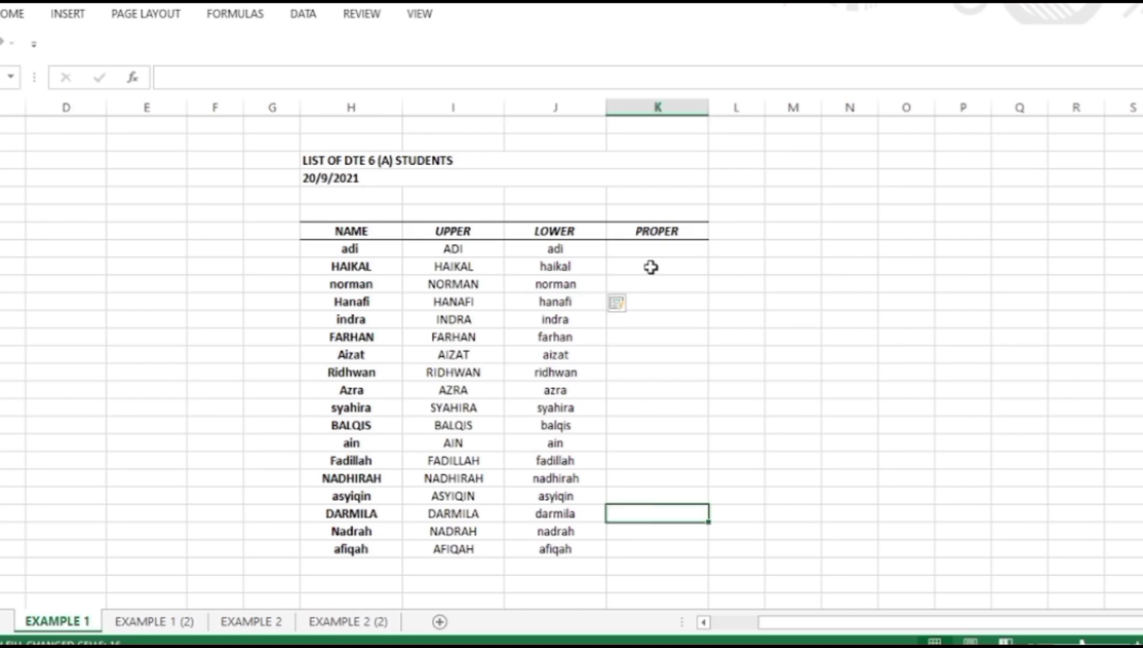
click(651, 249)
text(Adi)
click(653, 269)
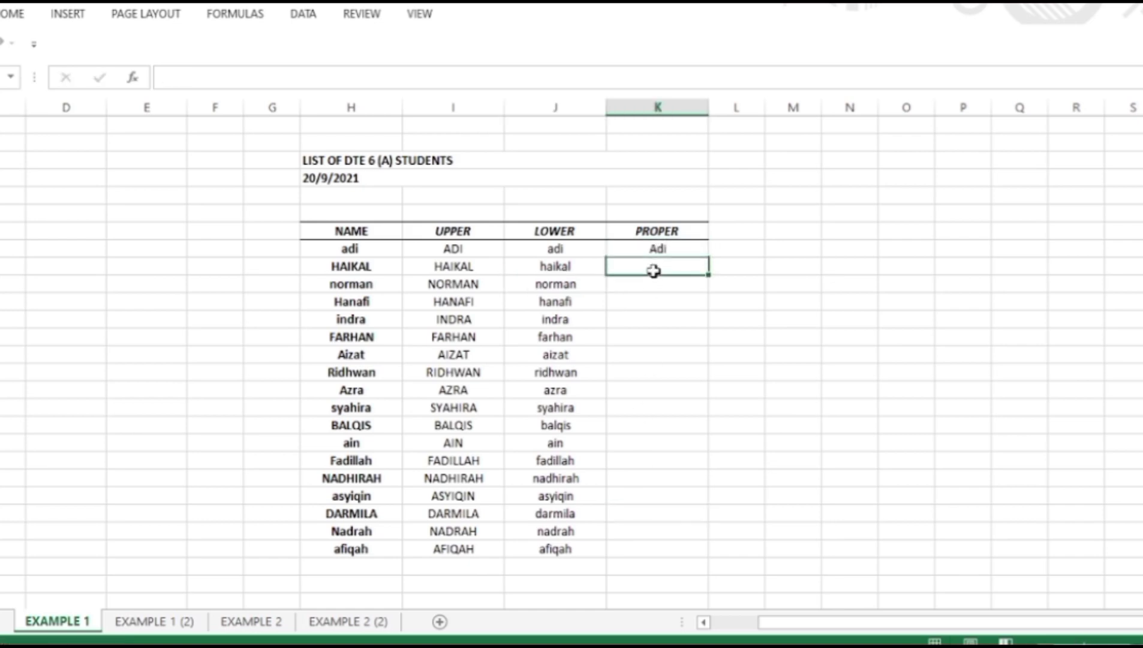
key(ctrl+e)
click(779, 492)
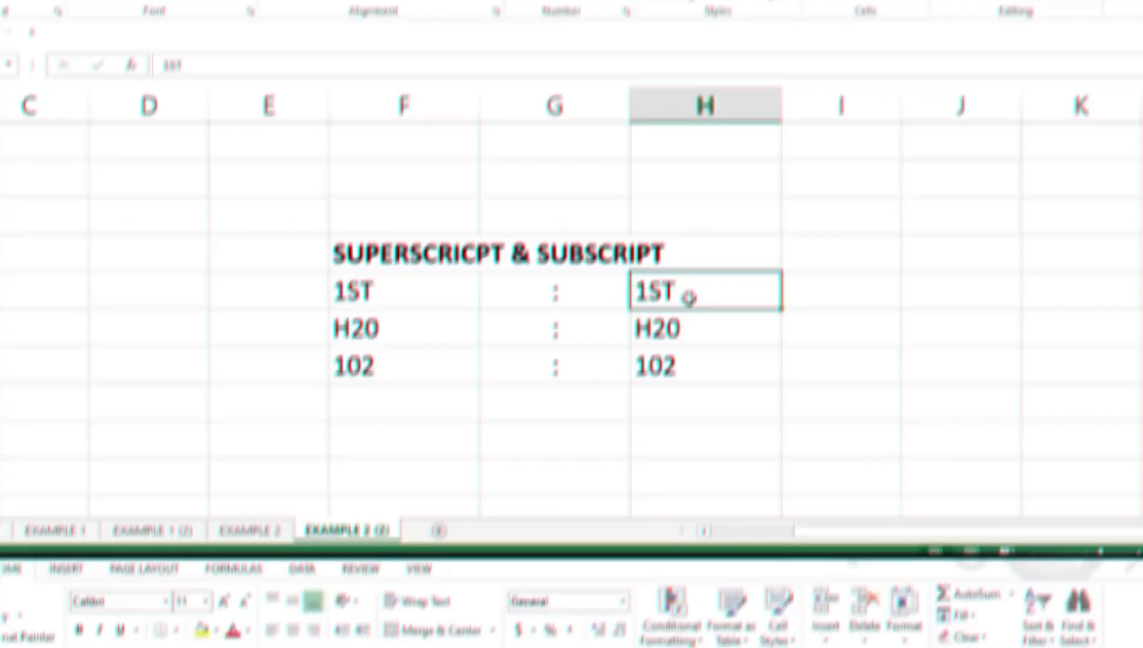
- Format the letters ST in 1ST (cell H6) as superscript
double_click(689, 388)
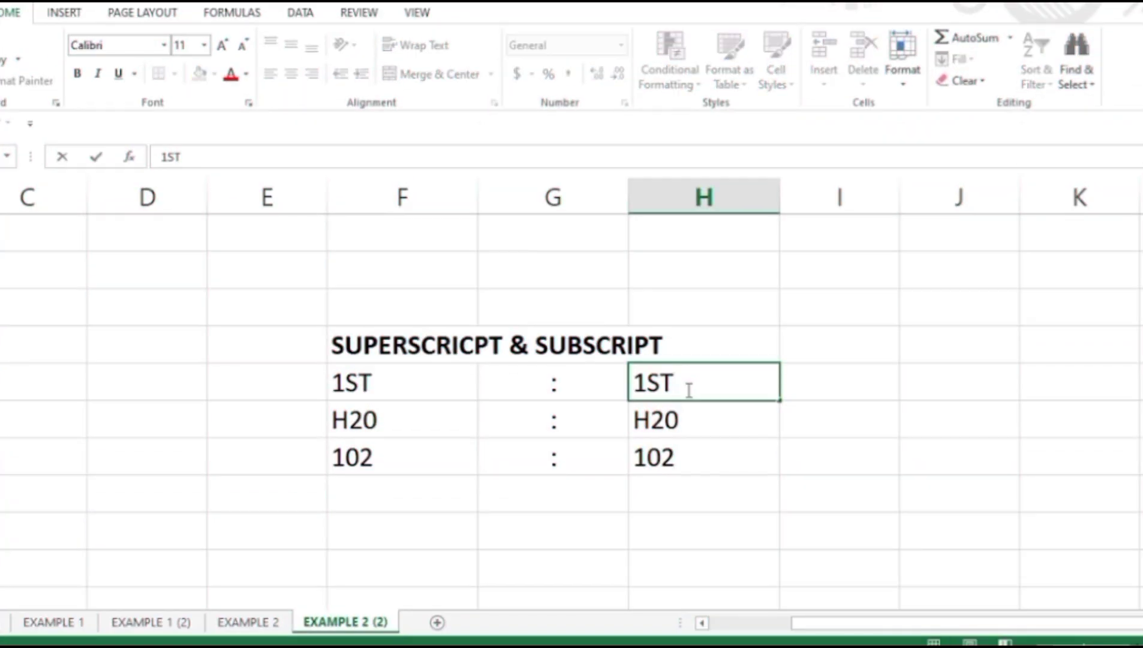
drag(676, 384, 648, 384)
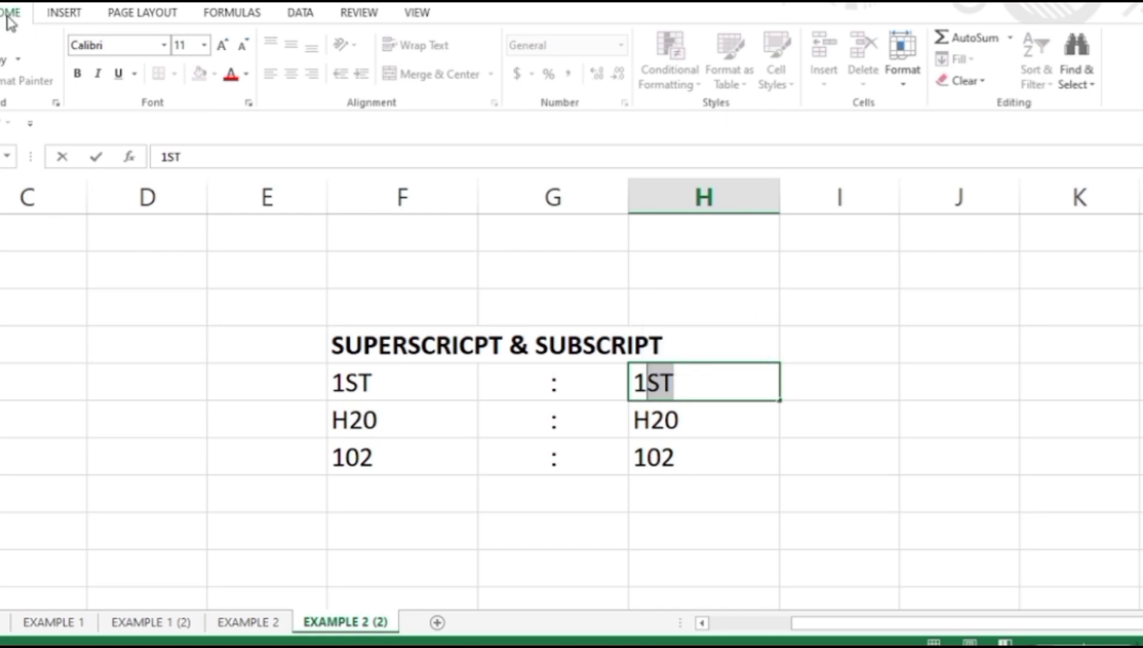
click(249, 103)
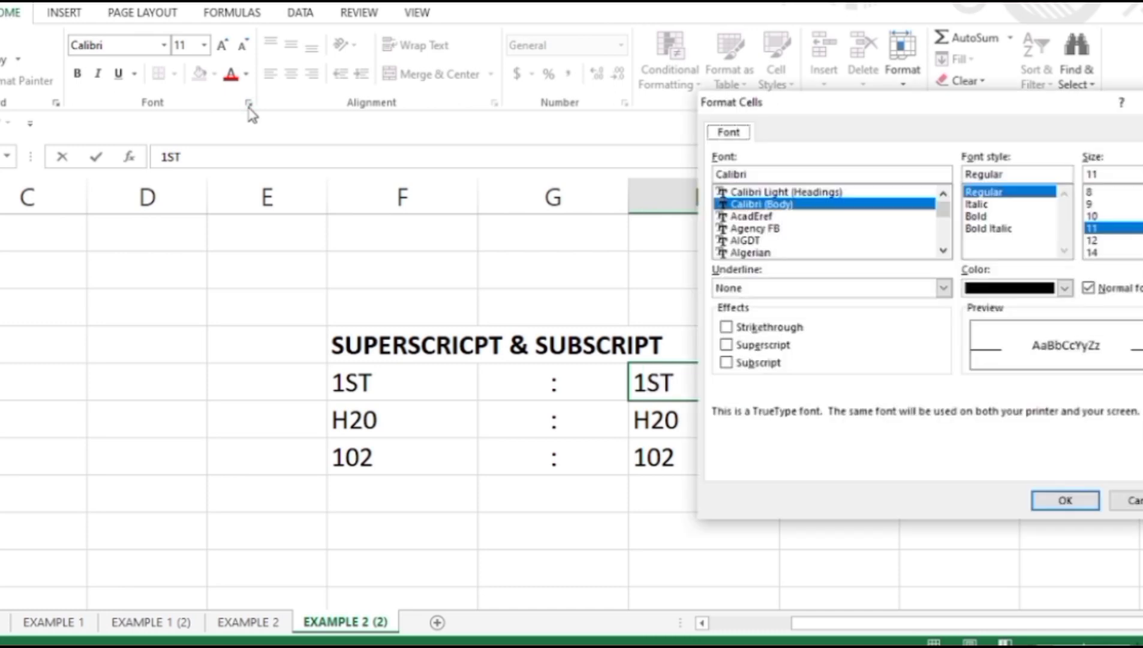
click(725, 345)
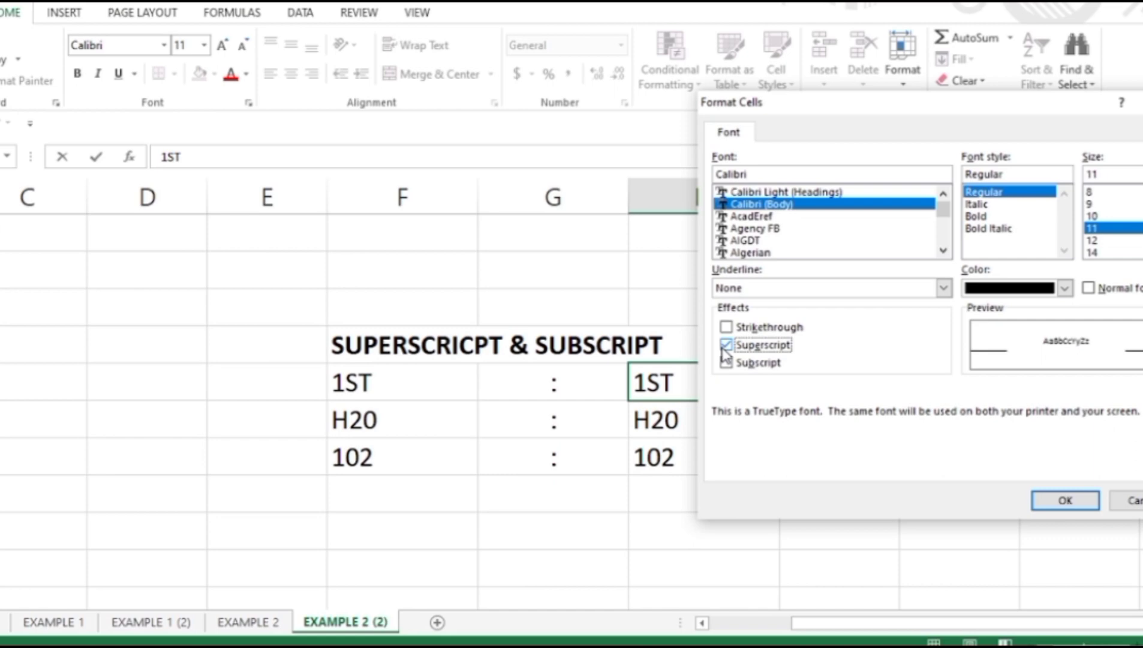
click(1063, 500)
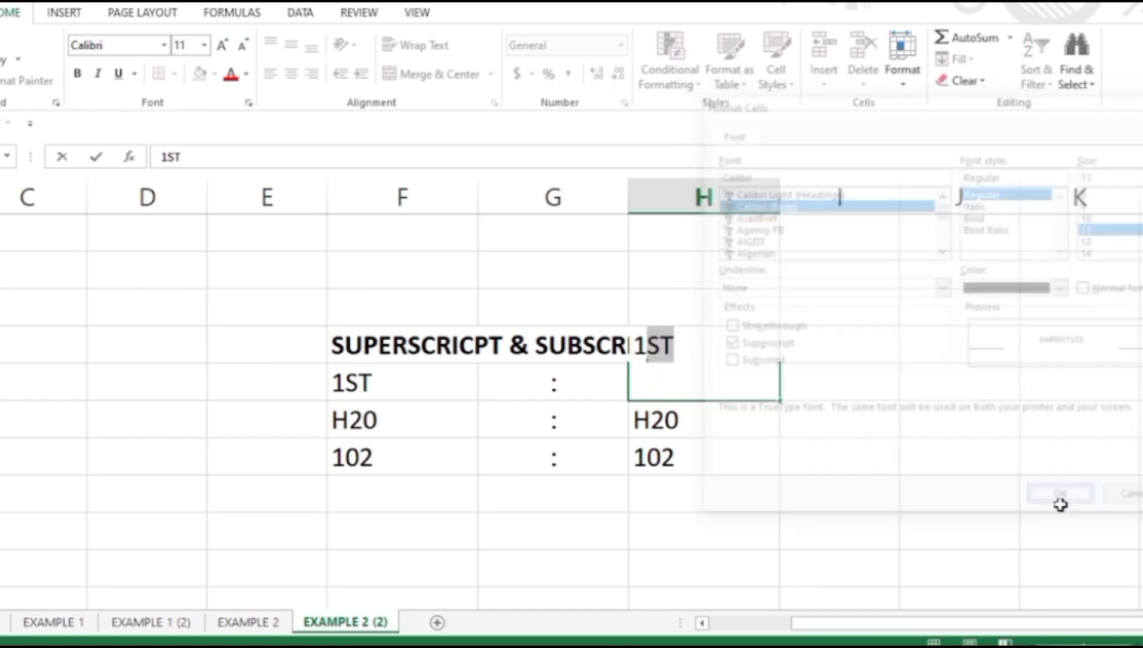
click(707, 533)
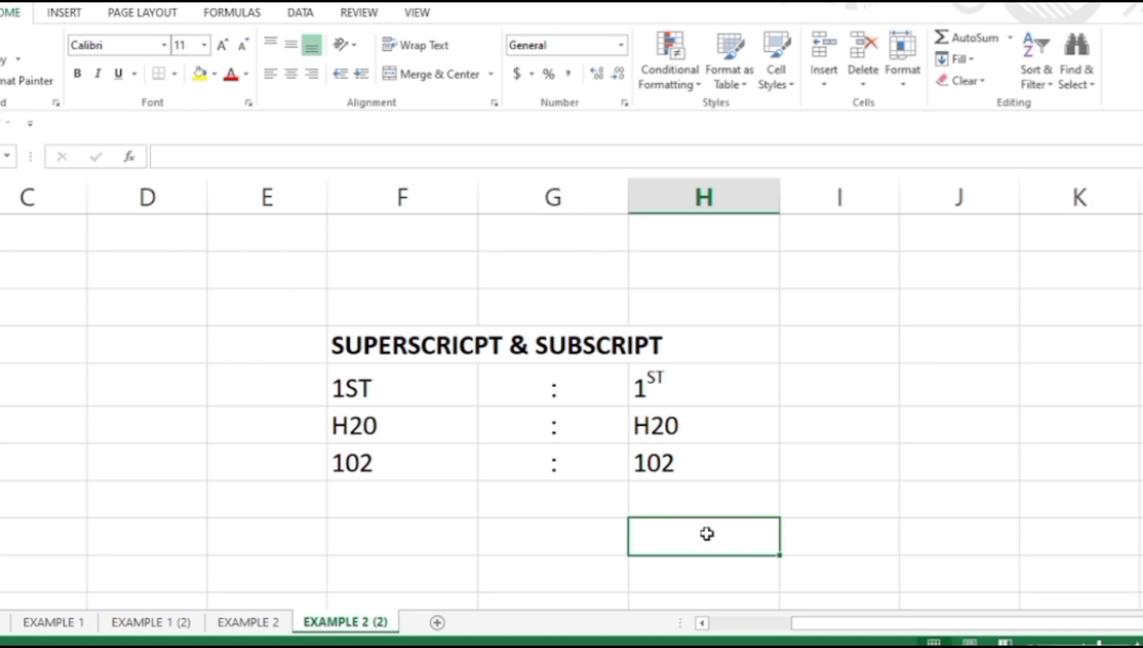
- Format the 2 in H20 (cell H7) as subscript through Format Cells
double_click(666, 427)
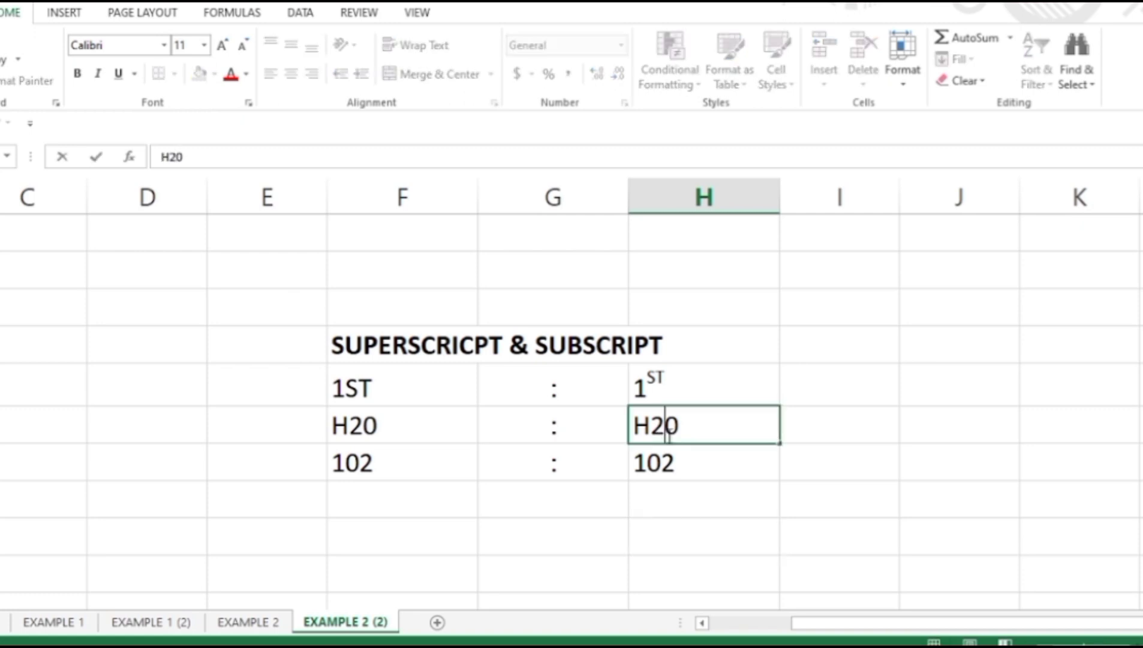
drag(666, 435, 652, 434)
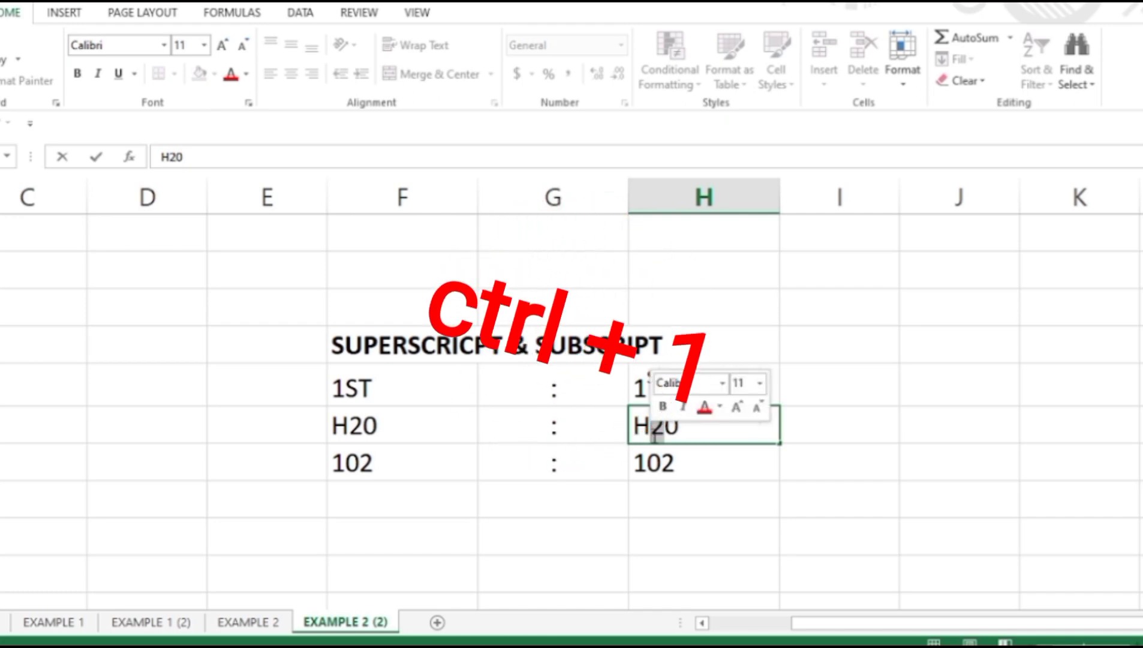
key(ctrl+1)
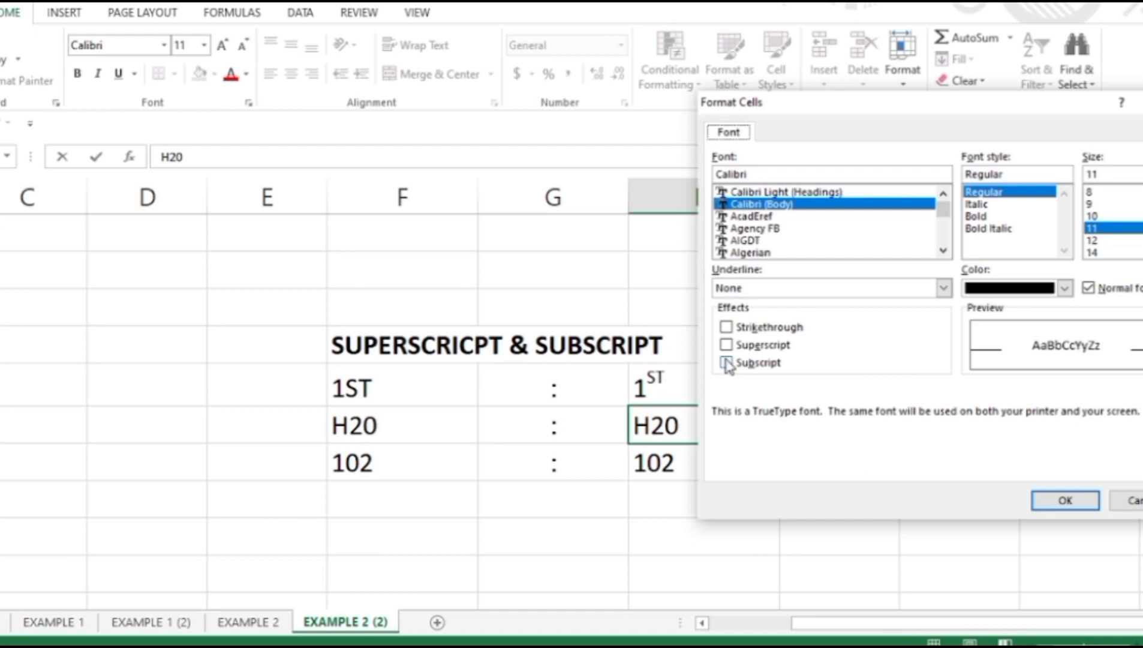
click(726, 362)
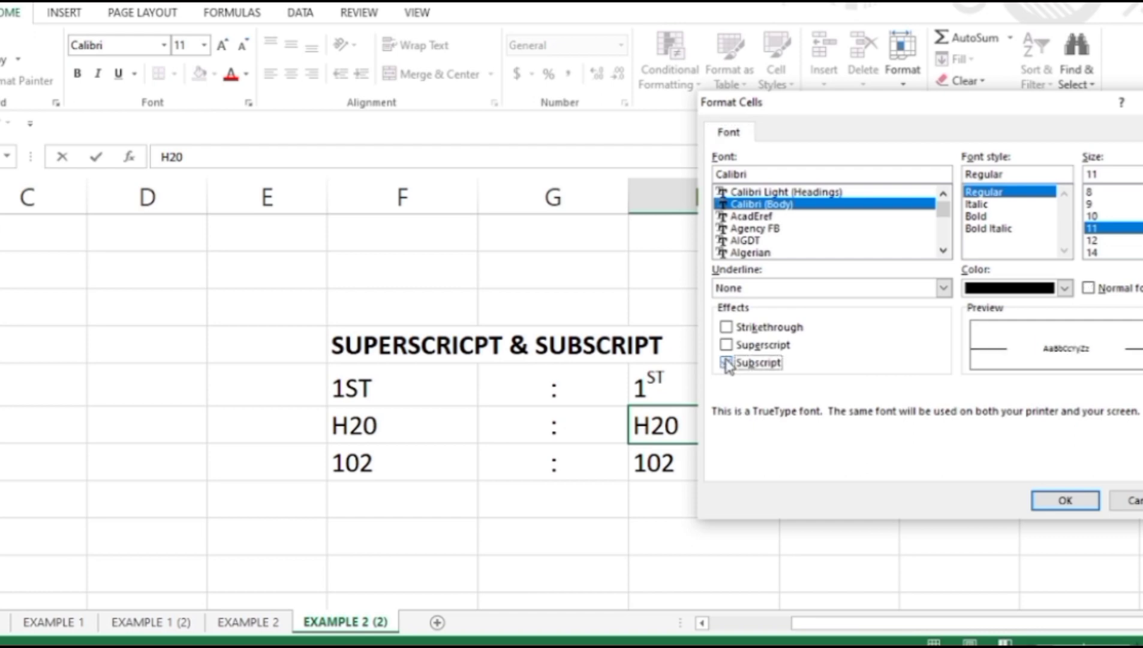
click(1063, 508)
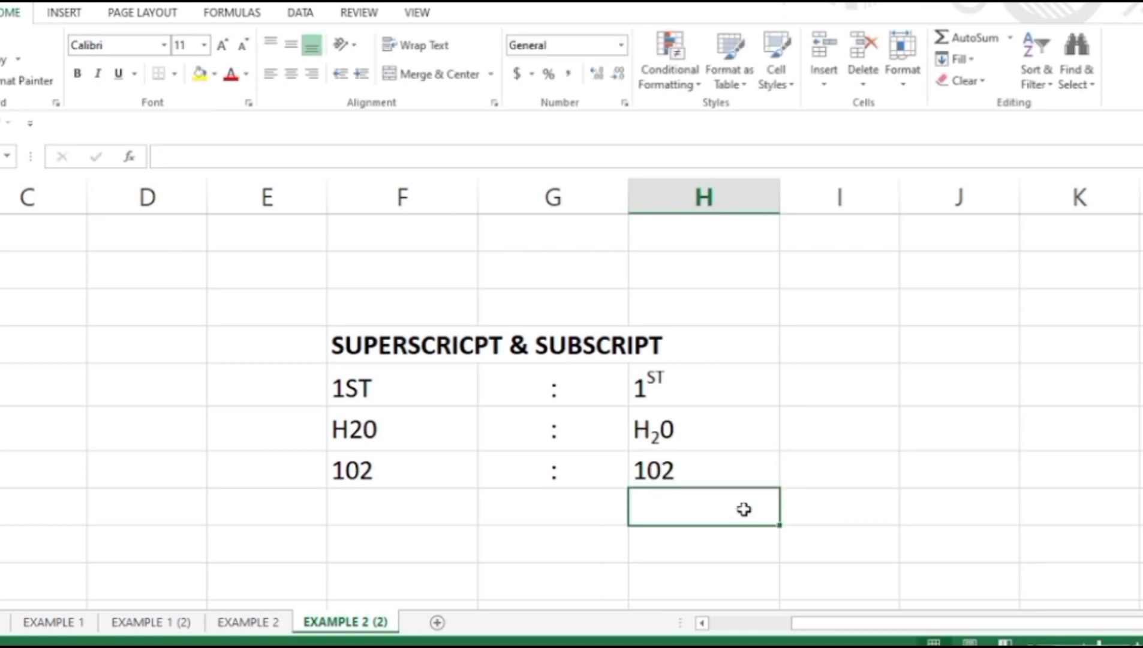
click(709, 473)
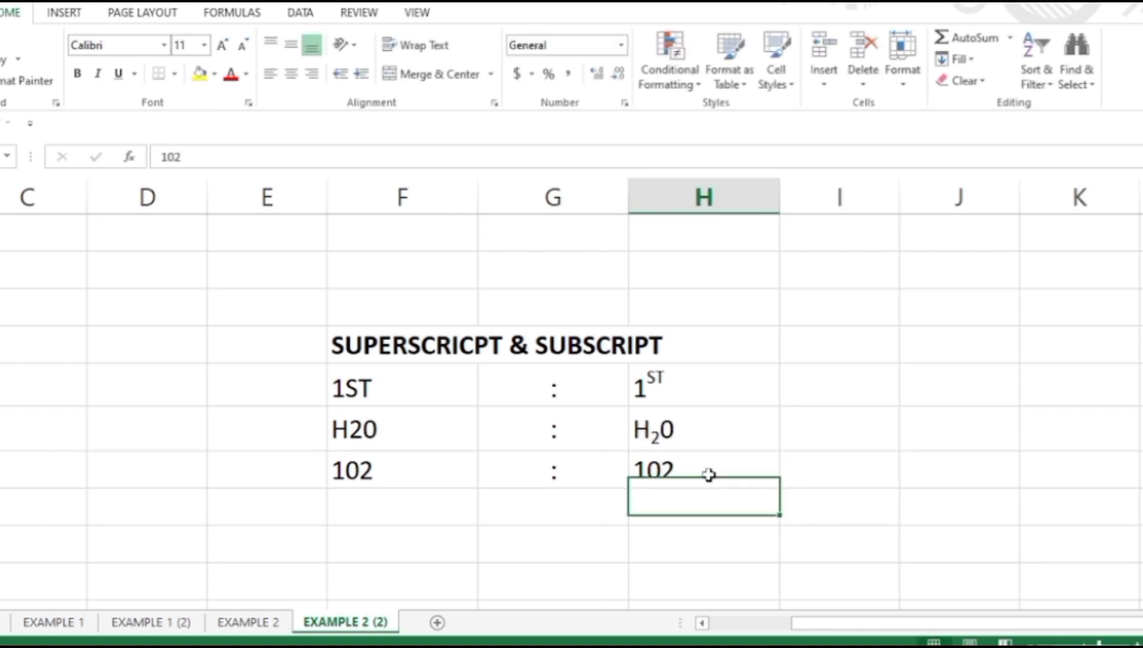
- Prefix 102 with an apostrophe and make its final 2 superscript, showing 10²
click(708, 473)
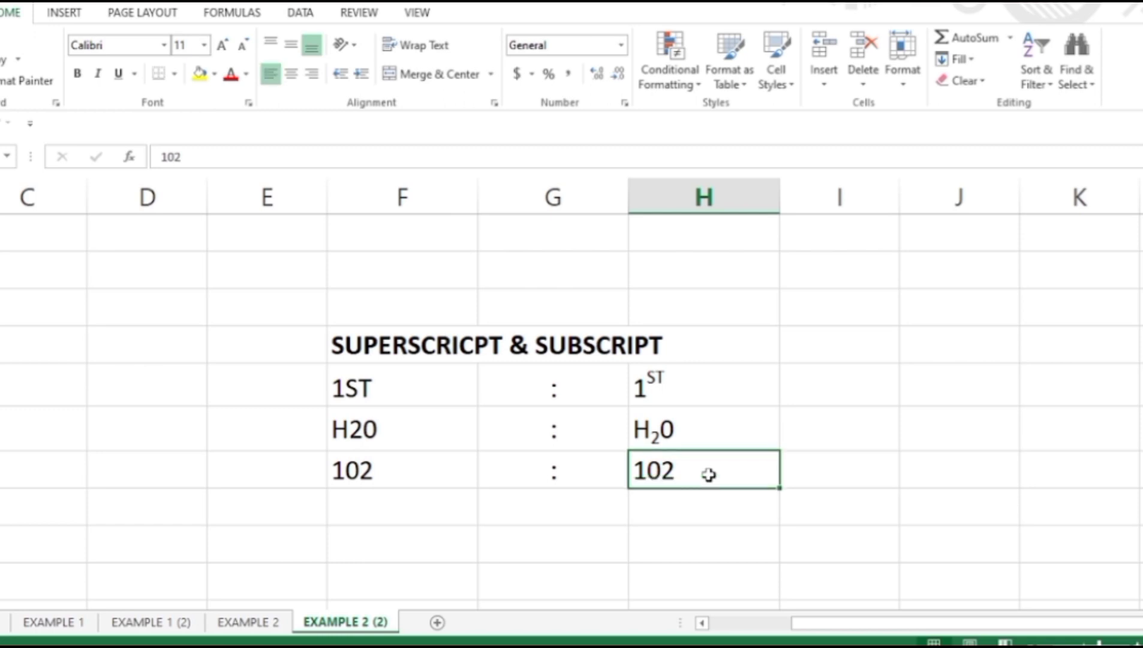
double_click(708, 474)
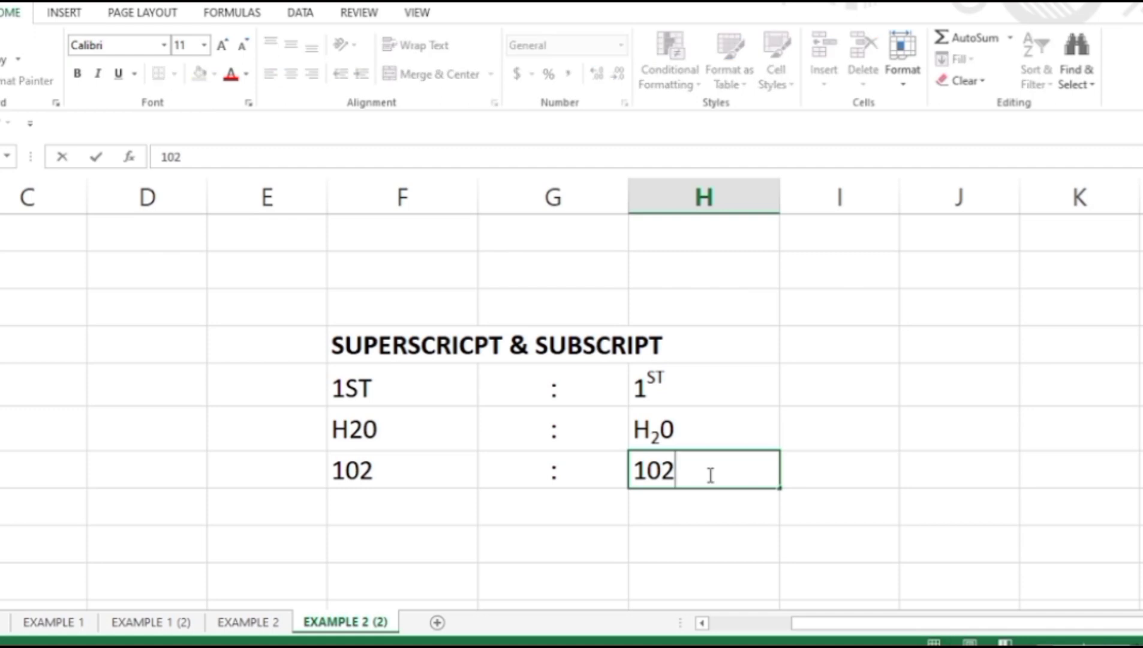
click(634, 472)
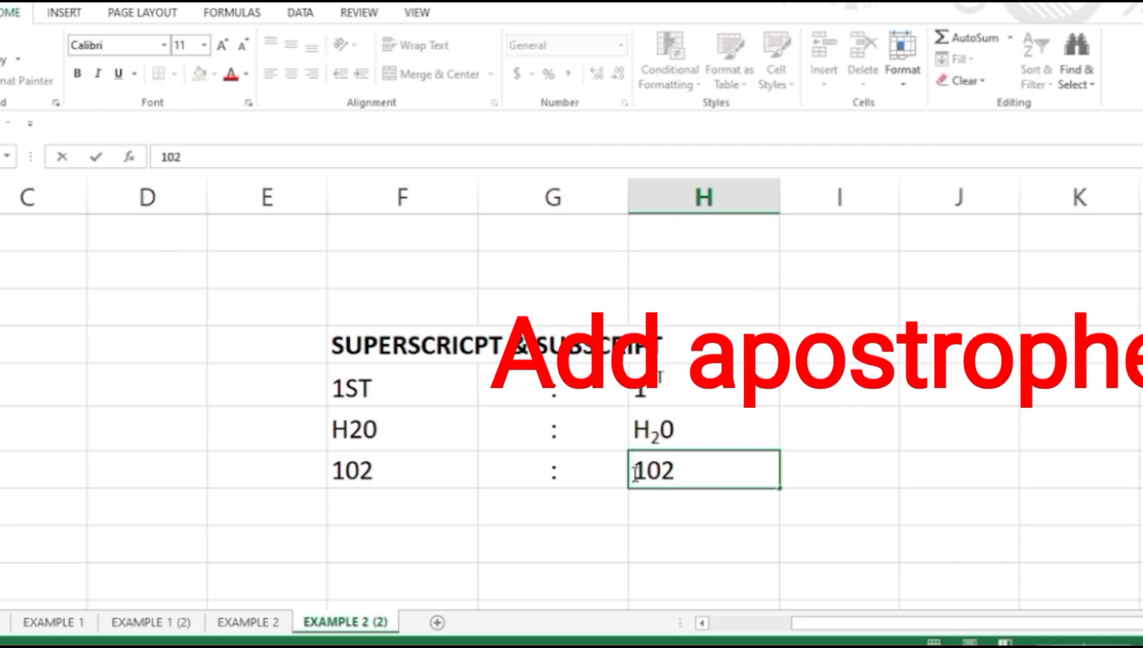
text(')
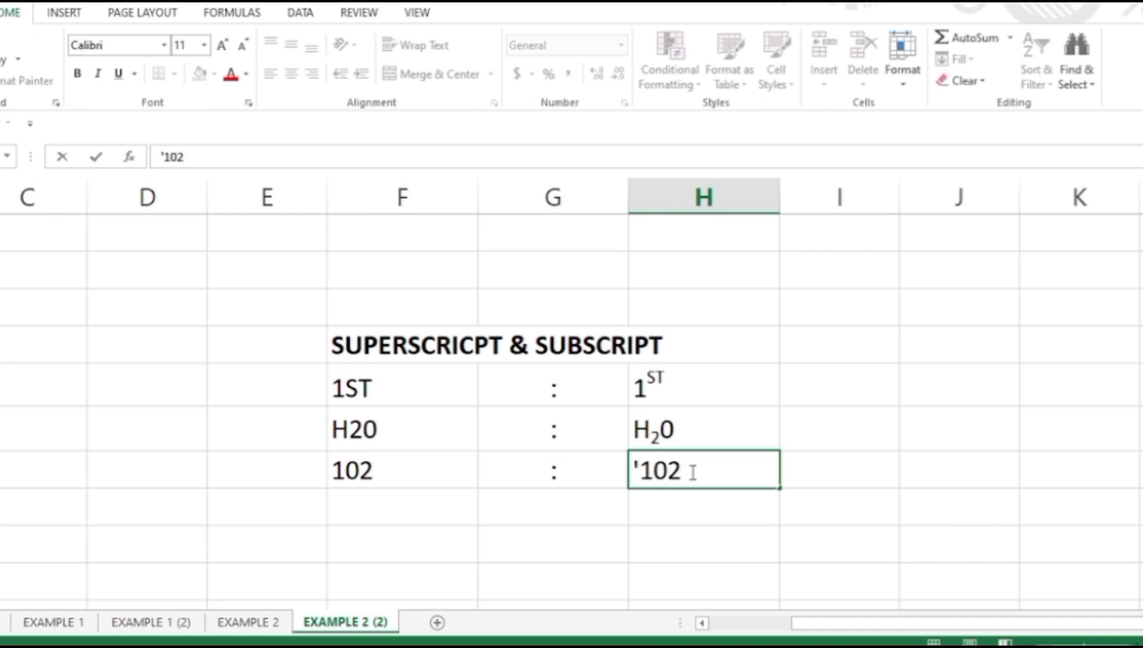
drag(681, 471, 668, 471)
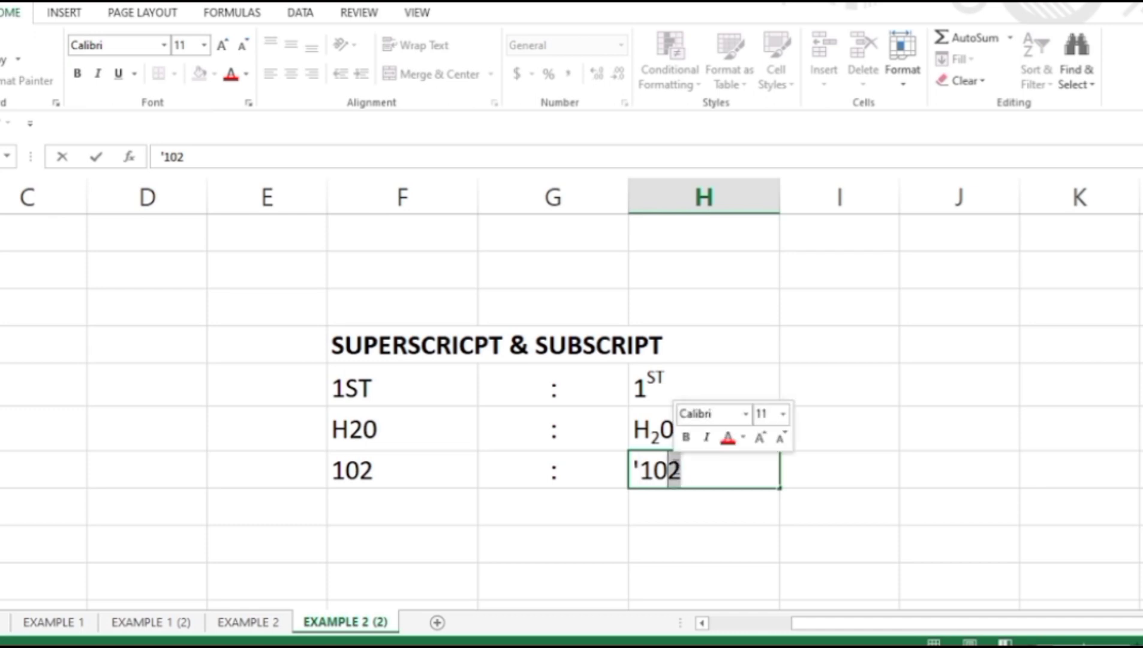
key(ctrl+1)
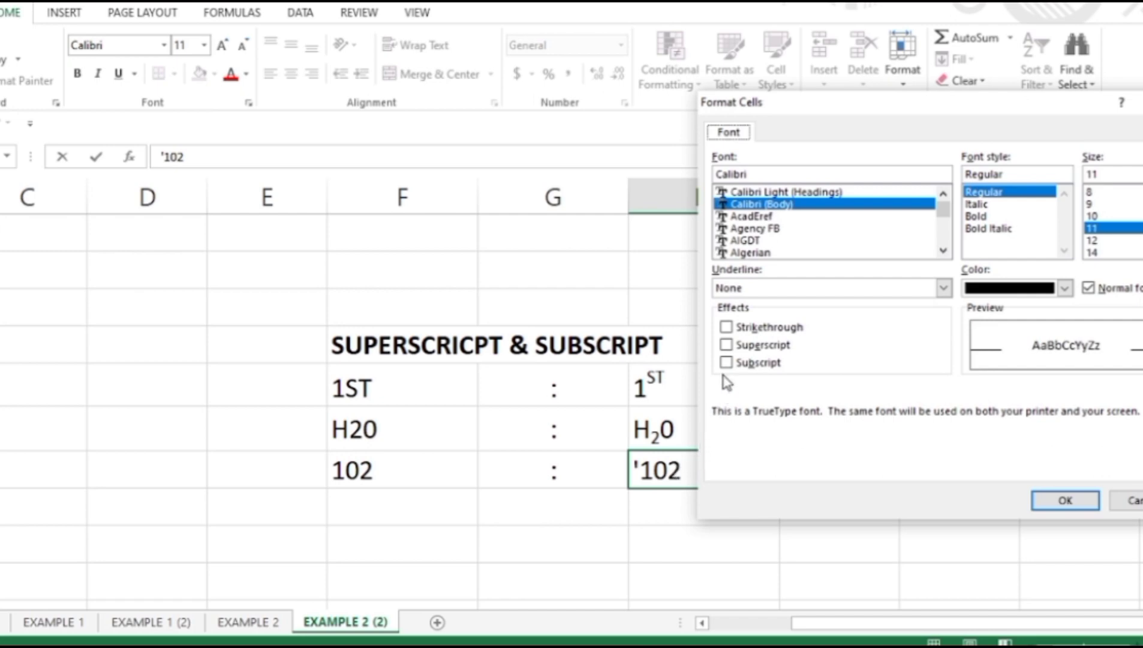
click(726, 345)
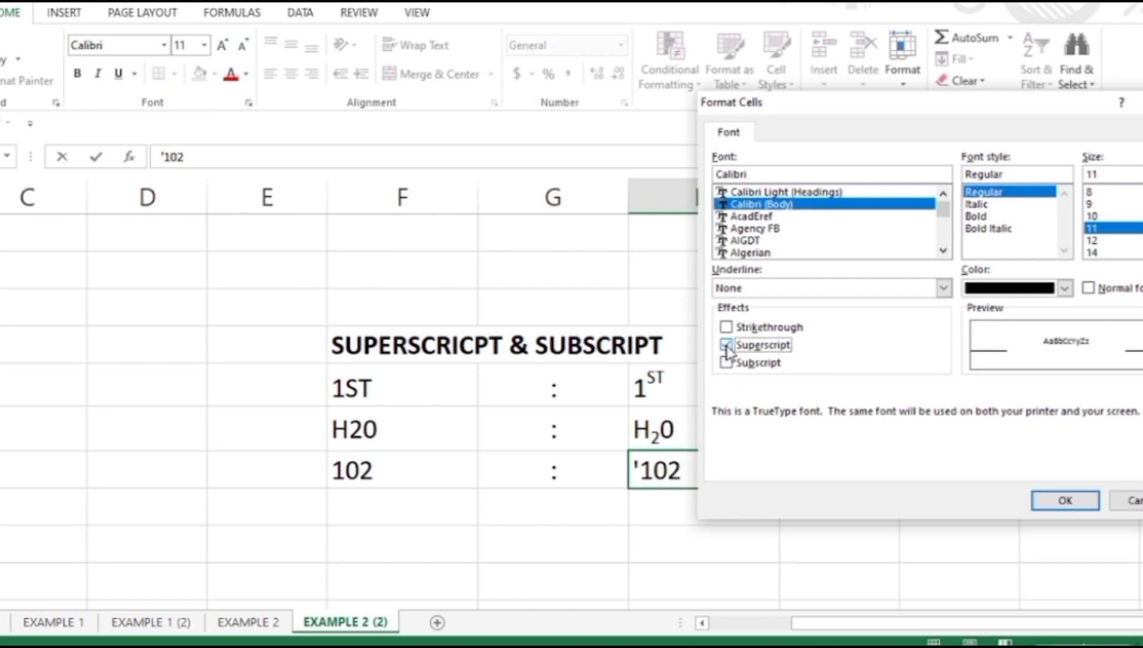
click(1082, 500)
click(736, 549)
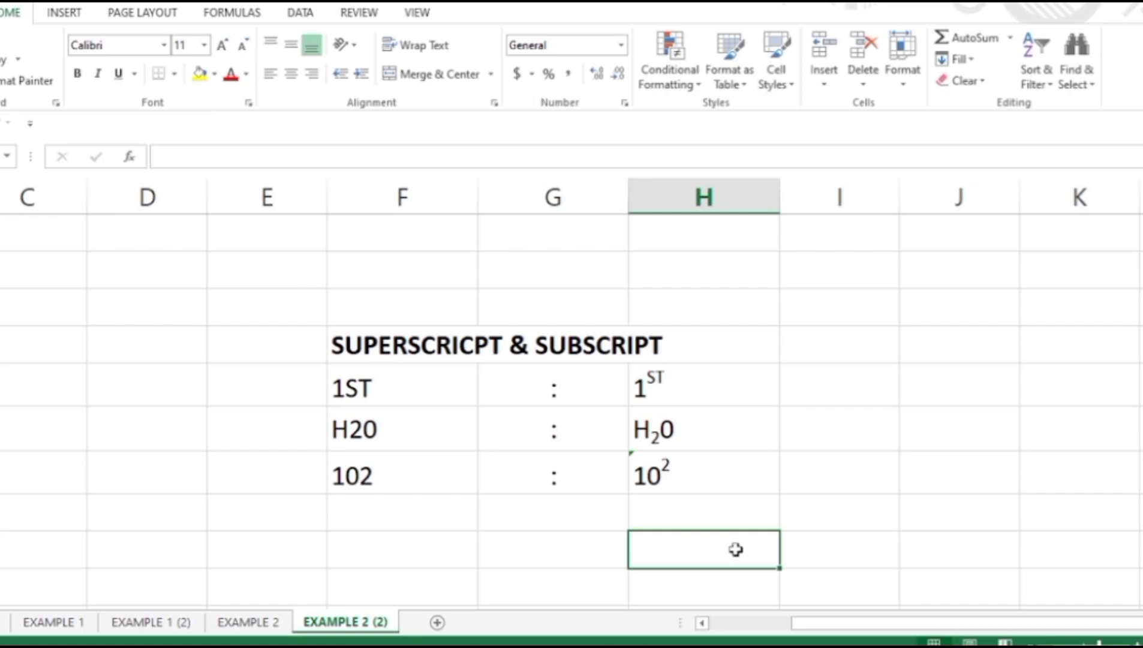